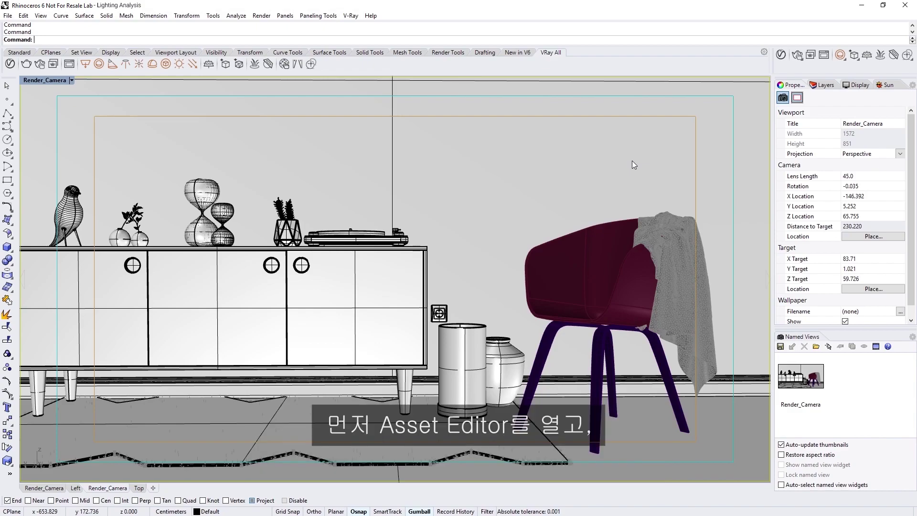
# Open the V-Ray Asset Editor and set the denoiser's update frequency to 100 in the render settings
pyautogui.click(781, 55)
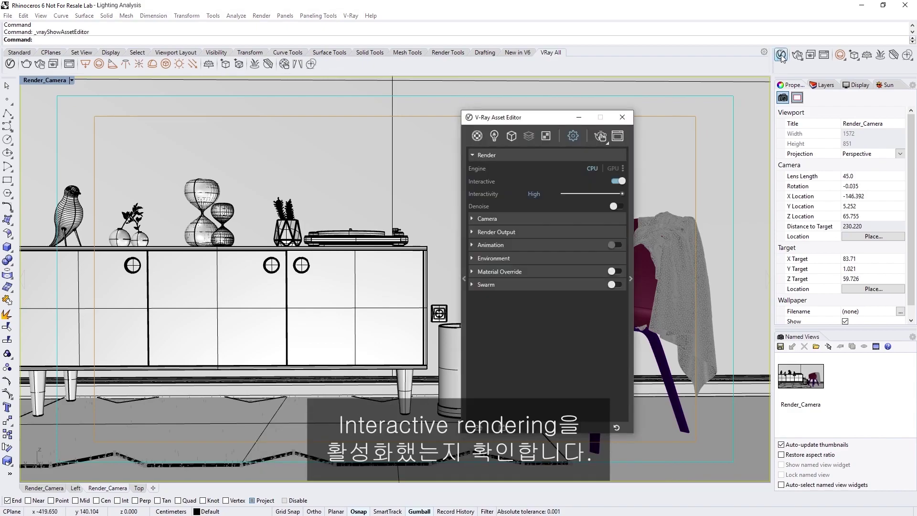
pyautogui.click(632, 174)
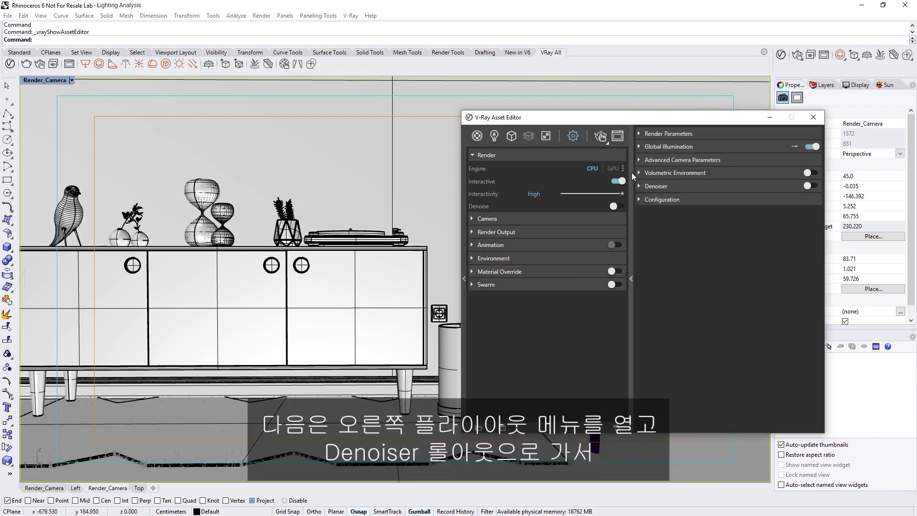
pyautogui.click(652, 186)
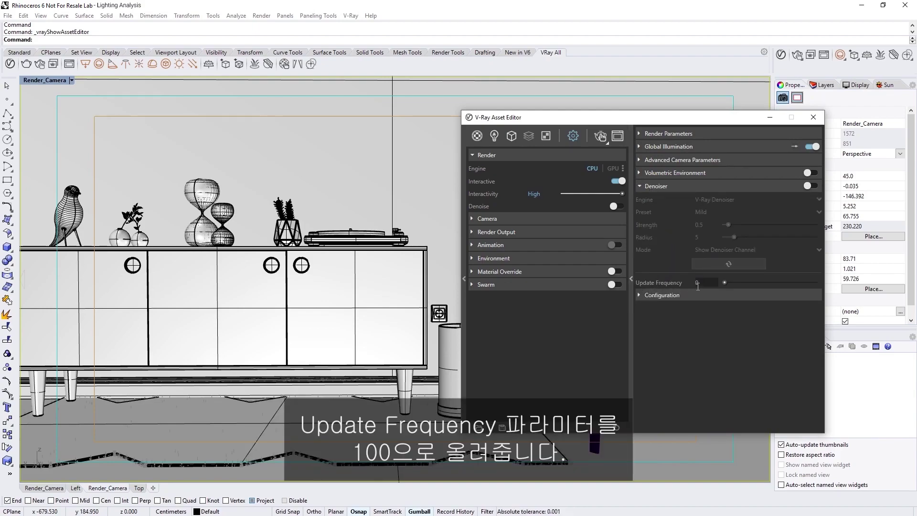
pyautogui.moveTo(765, 283); pyautogui.dragTo(820, 284)
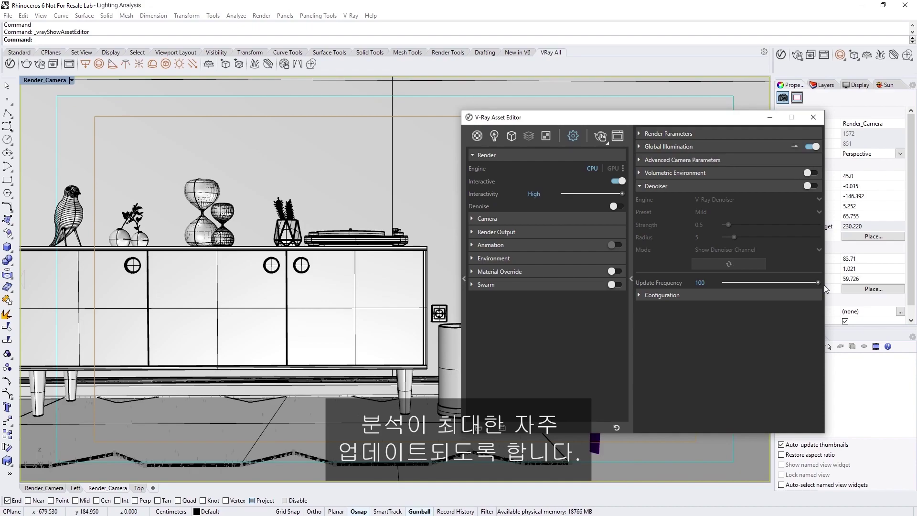
pyautogui.click(646, 188)
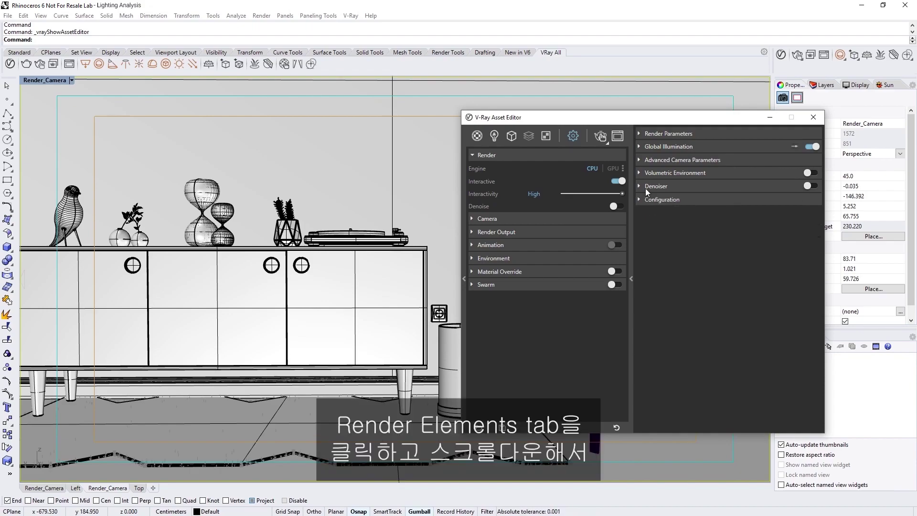
# Add a Lighting Analysis render element and set its display mode to Grid Overlay
pyautogui.click(529, 138)
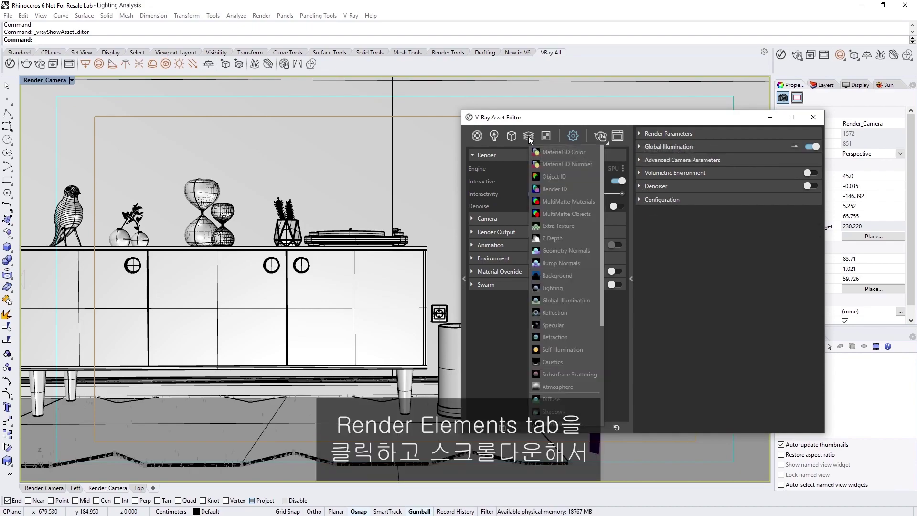
pyautogui.moveTo(601, 160); pyautogui.dragTo(614, 265)
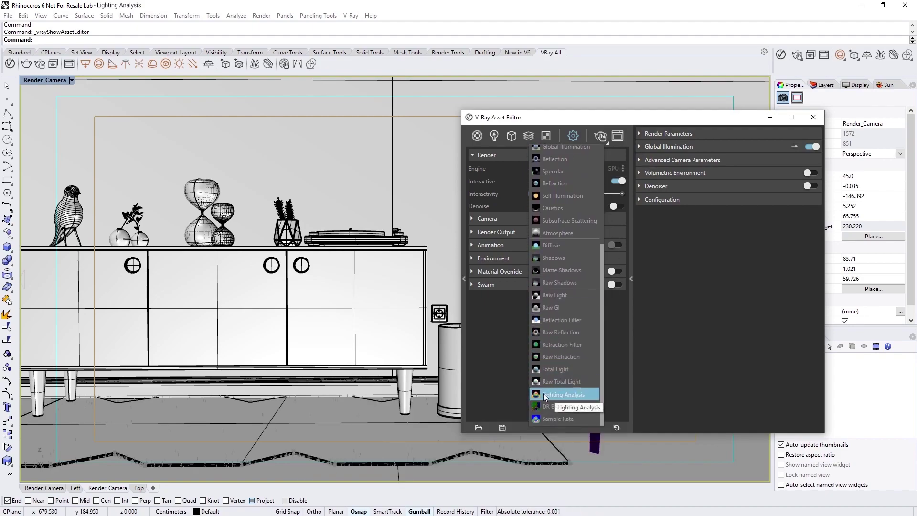
pyautogui.click(580, 393)
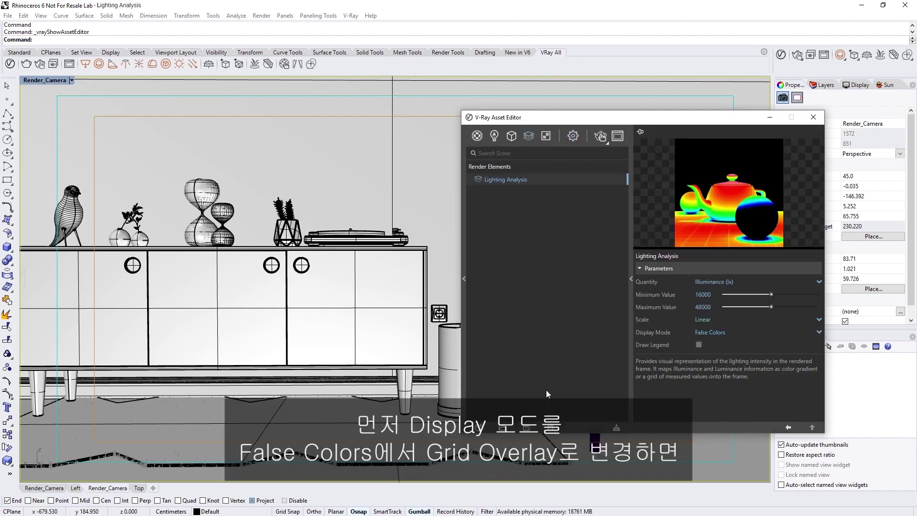
pyautogui.click(714, 333)
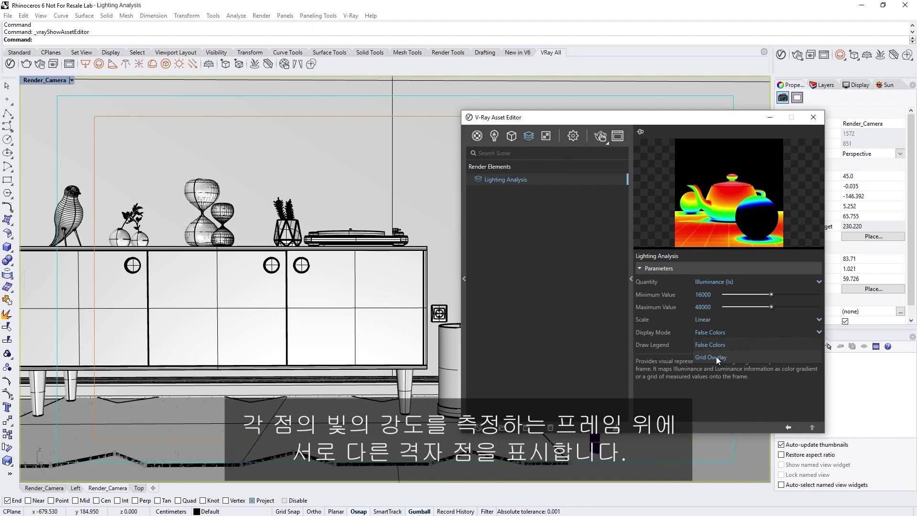
pyautogui.click(716, 356)
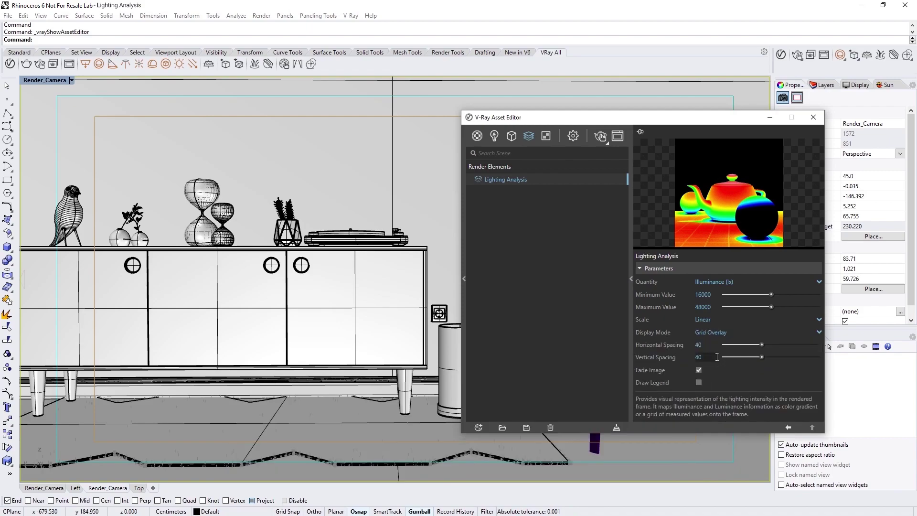
# Start the interactive render and show the Lighting_Analysis channel in the frame buffer
pyautogui.click(602, 137)
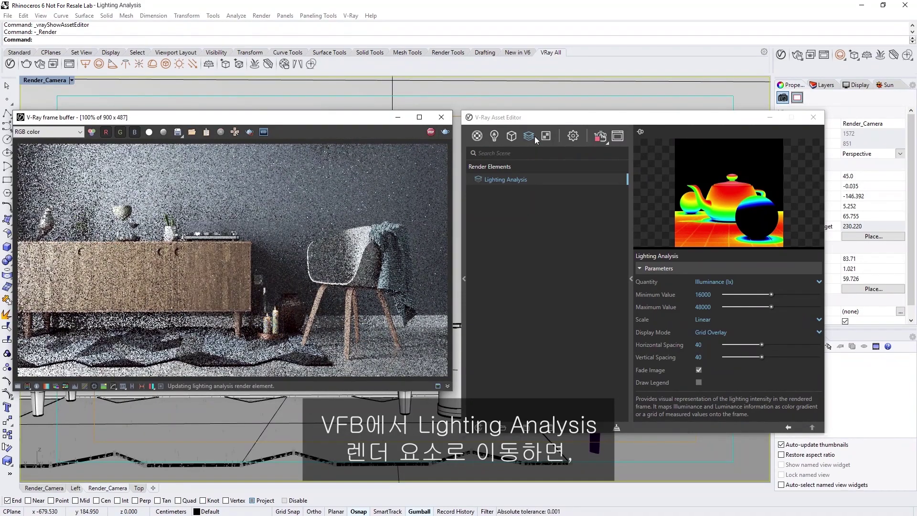
pyautogui.click(79, 133)
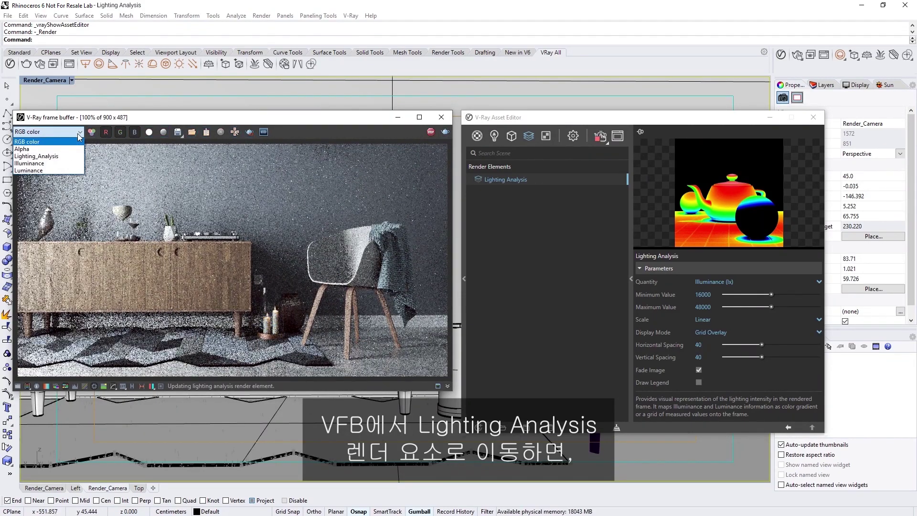
pyautogui.click(32, 156)
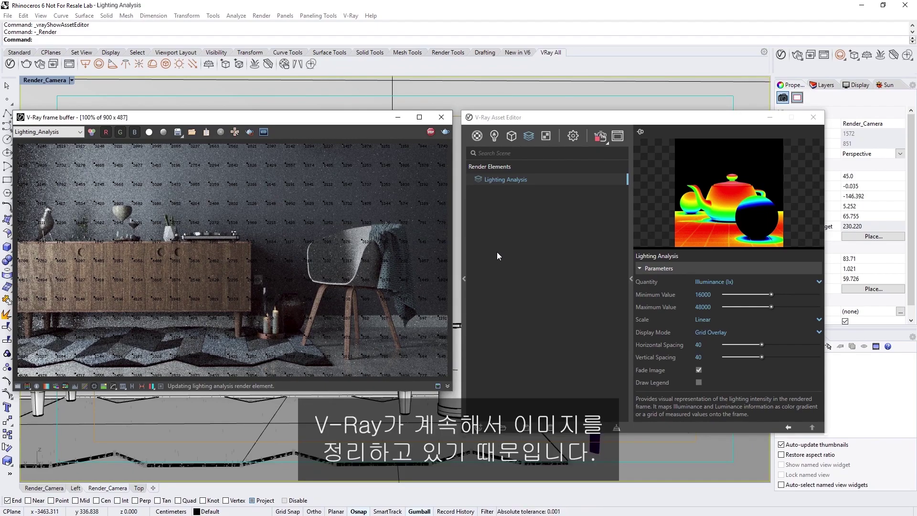
# Set the Lighting Analysis grid's horizontal spacing to 25 and its vertical spacing to 20
pyautogui.click(702, 345)
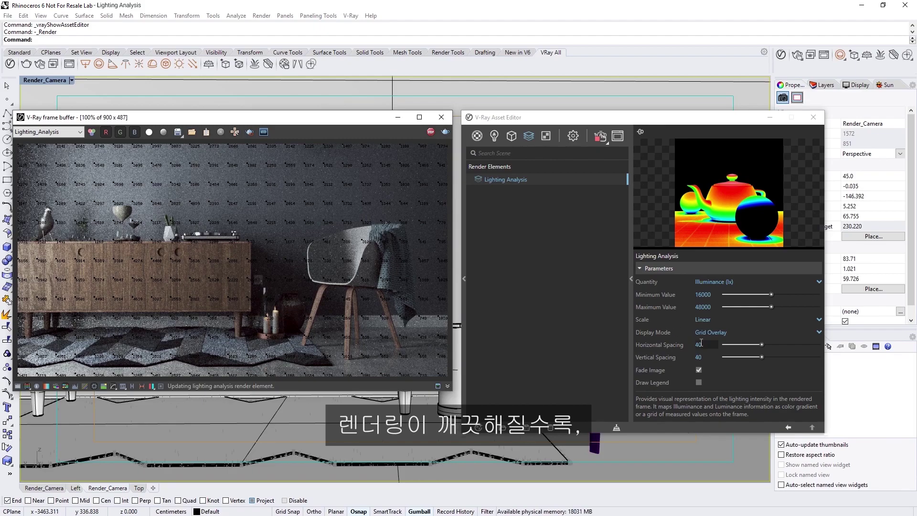
pyautogui.press('BackSpace')
pyautogui.press('BackSpace')
pyautogui.write('25')
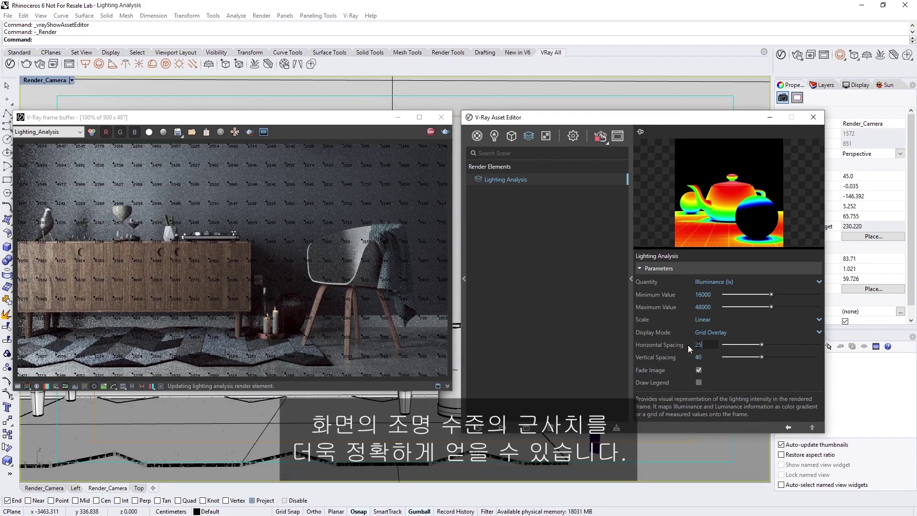
pyautogui.press('Return')
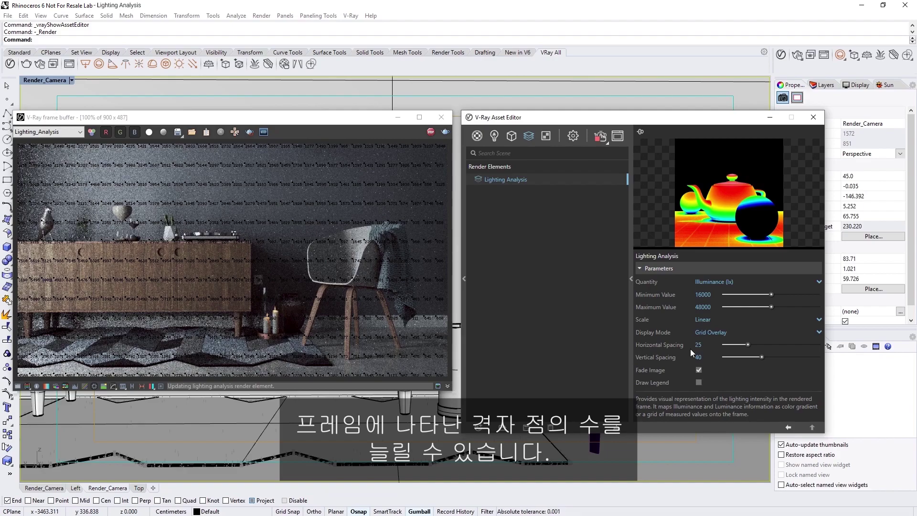
pyautogui.click(696, 357)
pyautogui.write('20')
pyautogui.press('Return')
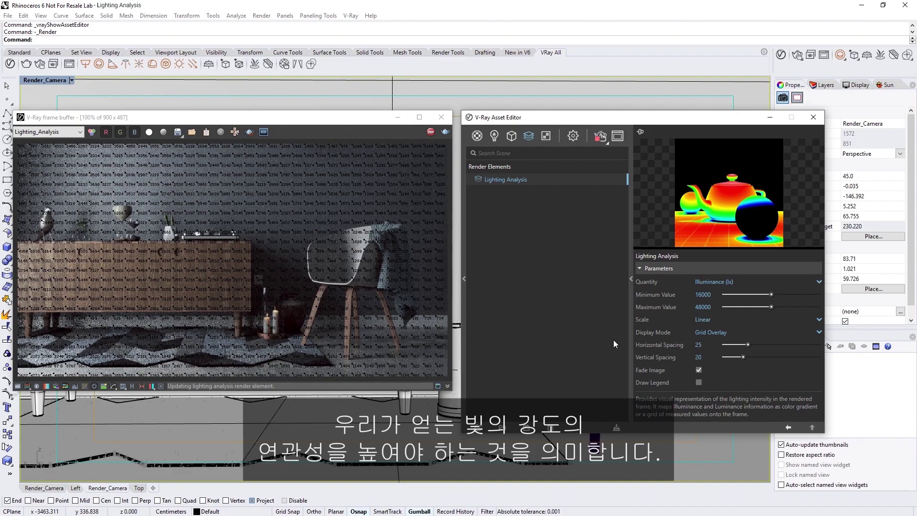
# Inspect the lux readings around the chair in the render and set the Lighting Analysis minimum value to 400
pyautogui.scroll(2, 428, 237)
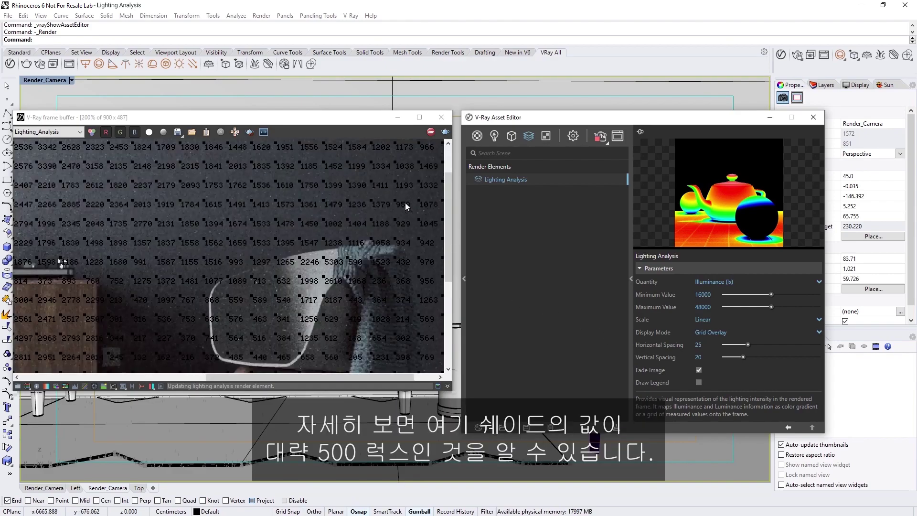
pyautogui.moveTo(387, 376); pyautogui.dragTo(417, 383)
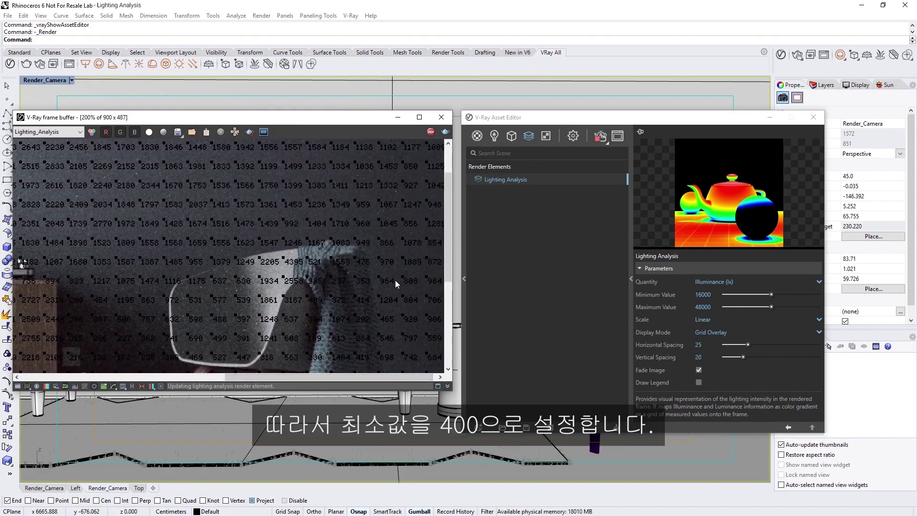
pyautogui.doubleClick(715, 295)
pyautogui.write('400')
pyautogui.press('Return')
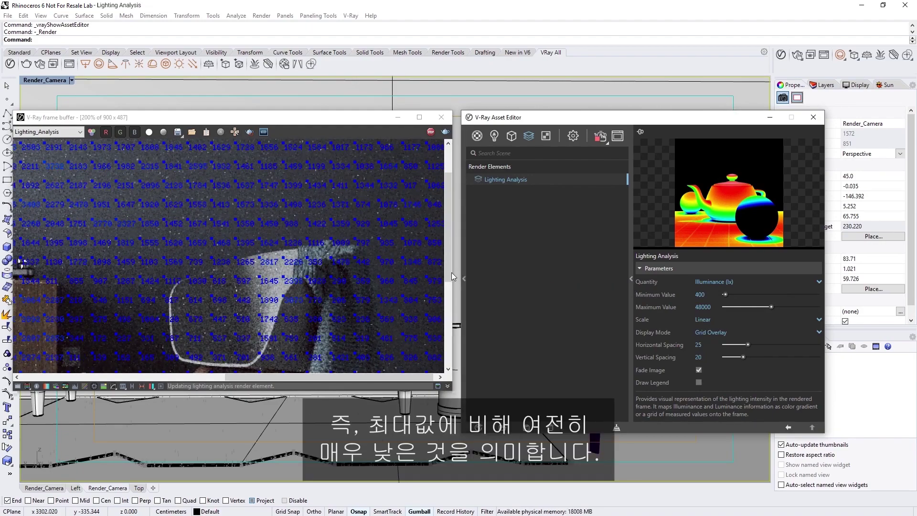
# Try a Lighting Analysis maximum value of 16000 on the whole rendered frame
pyautogui.click(417, 275)
pyautogui.scroll(-2, 415, 274)
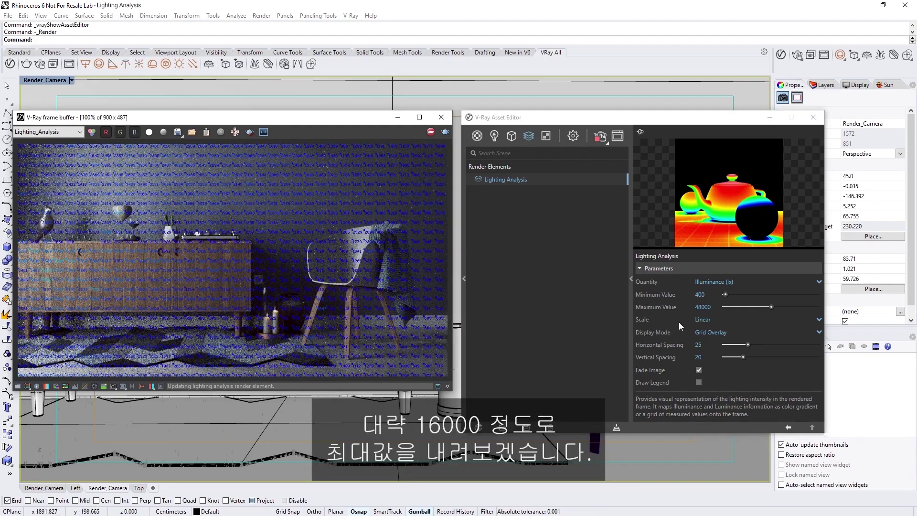
pyautogui.click(685, 308)
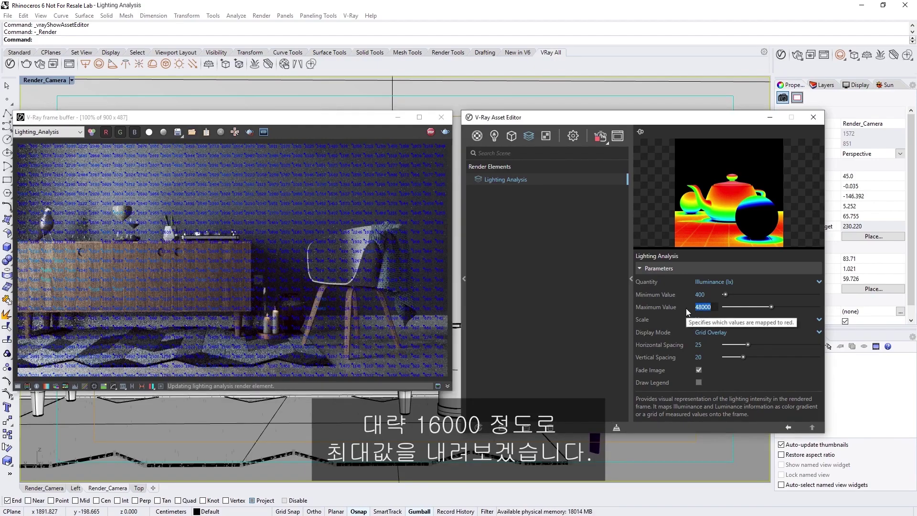
pyautogui.write('16000')
pyautogui.press('Return')
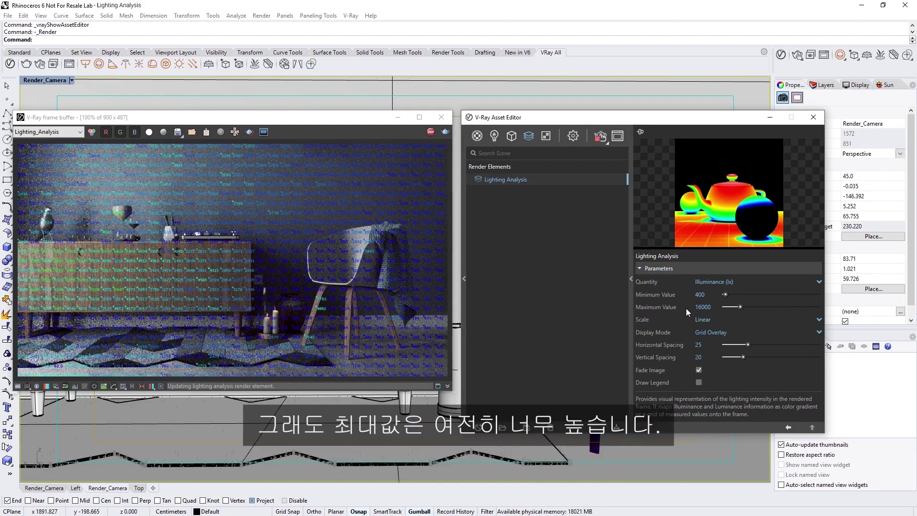
# Set the Lighting Analysis maximum value to 6000
pyautogui.moveTo(717, 307); pyautogui.dragTo(664, 304)
pyautogui.write('6000')
pyautogui.press('Return')
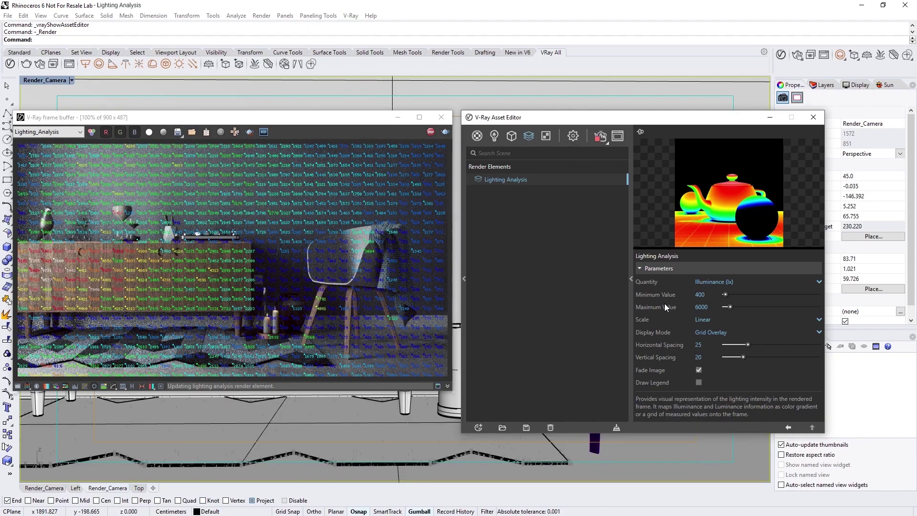
# Switch the Lighting Analysis display mode to False Colors and enable Draw Legend
pyautogui.click(706, 332)
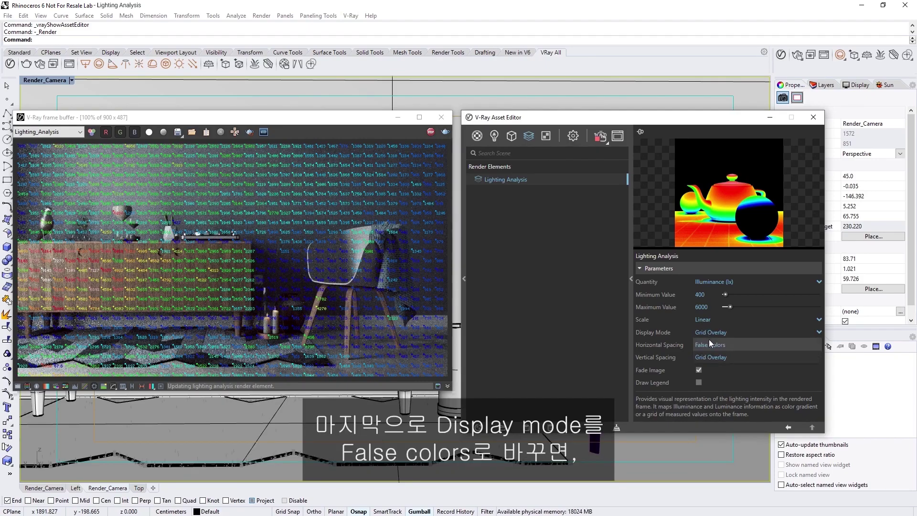
pyautogui.click(709, 345)
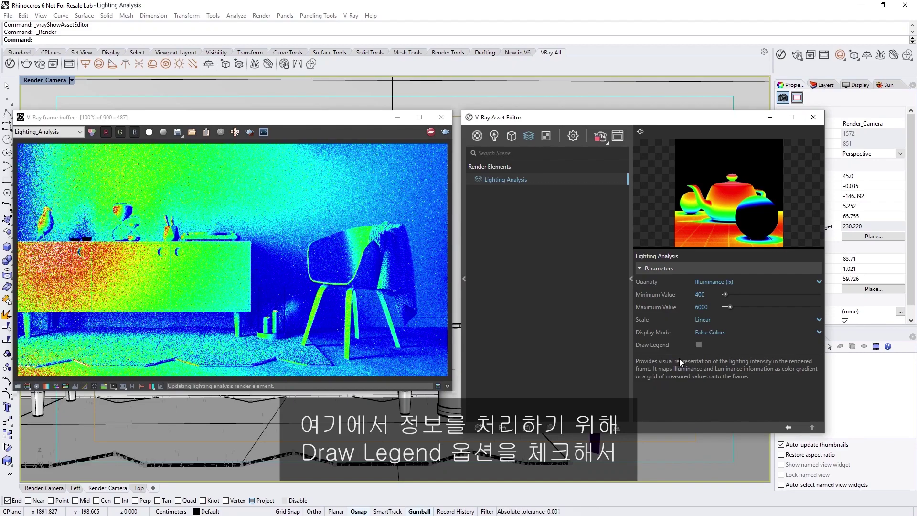
pyautogui.click(699, 345)
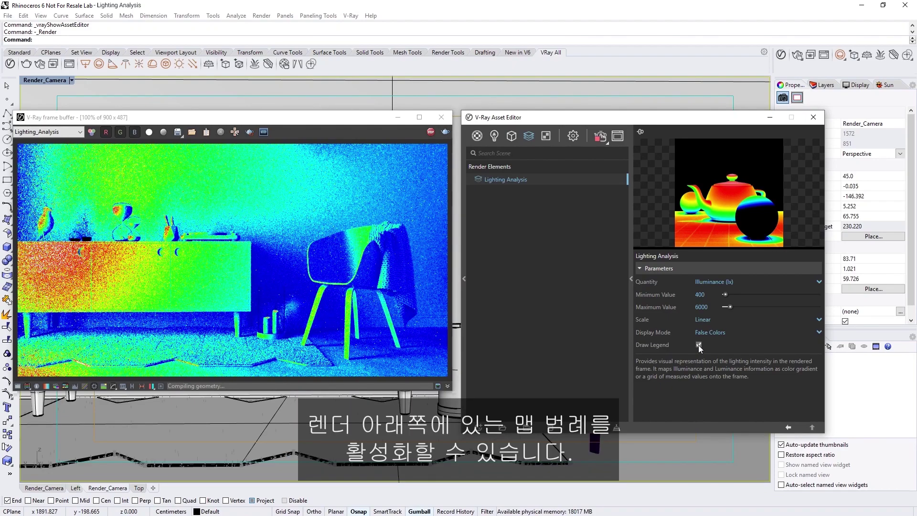